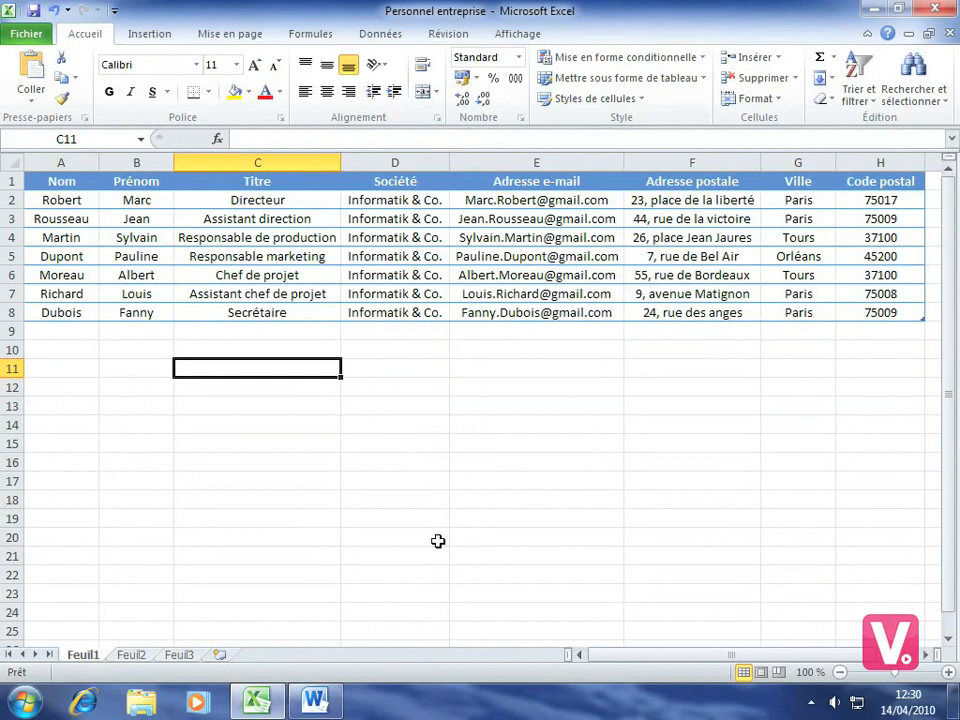
Switch from the Excel staff list to the blank Word document Document1
left_click(318, 703)
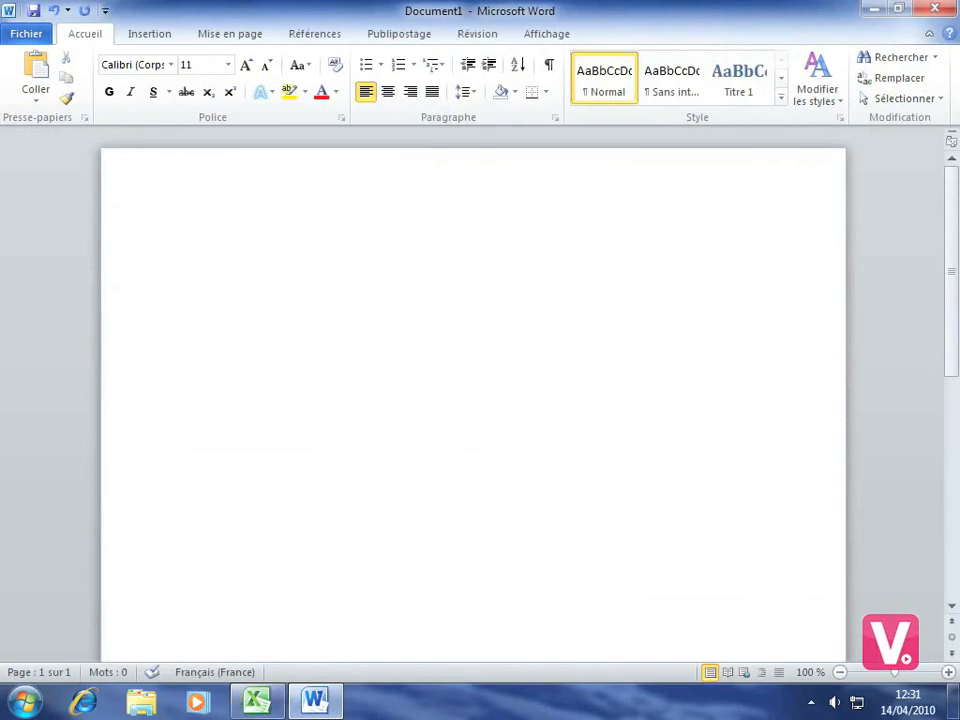
Start an envelope mail merge in Document1 using the DL (110 x 220 mm) envelope size
left_click(398, 34)
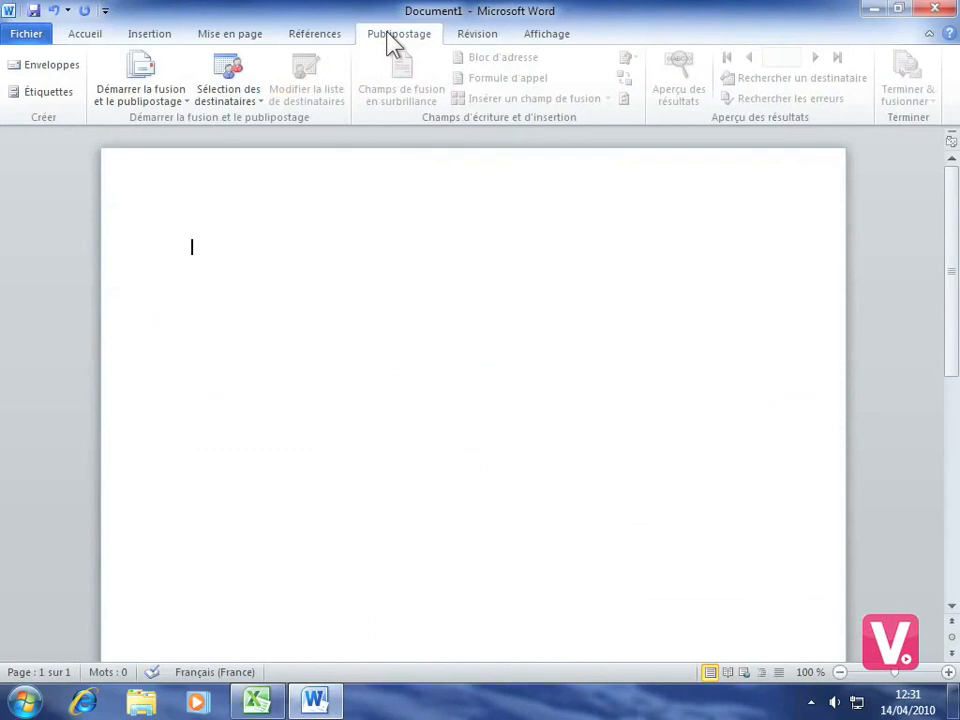
left_click(136, 98)
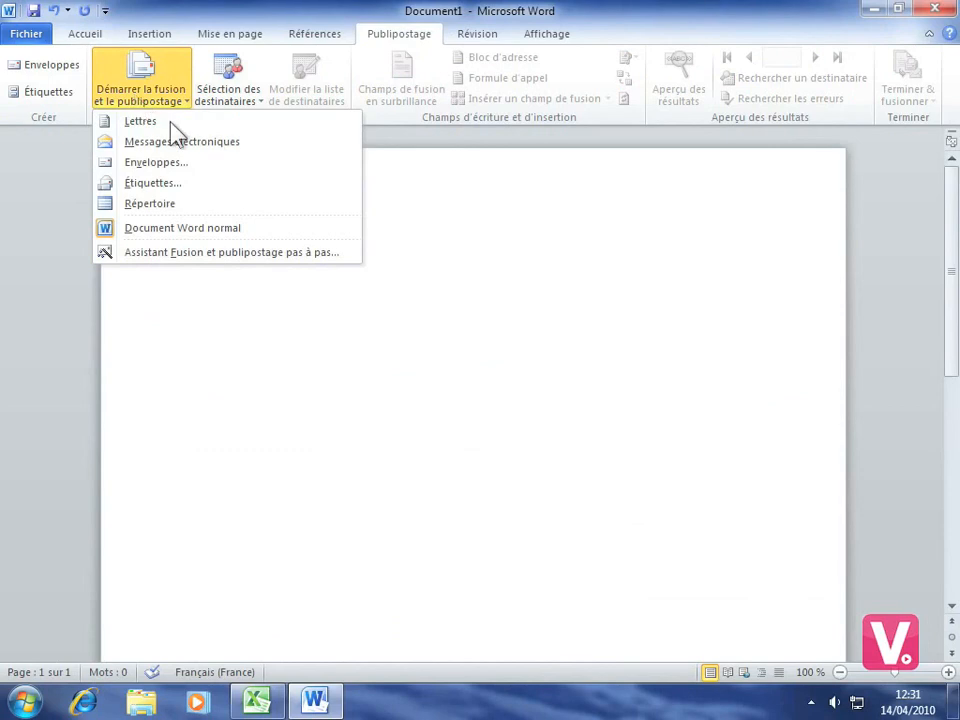
left_click(140, 166)
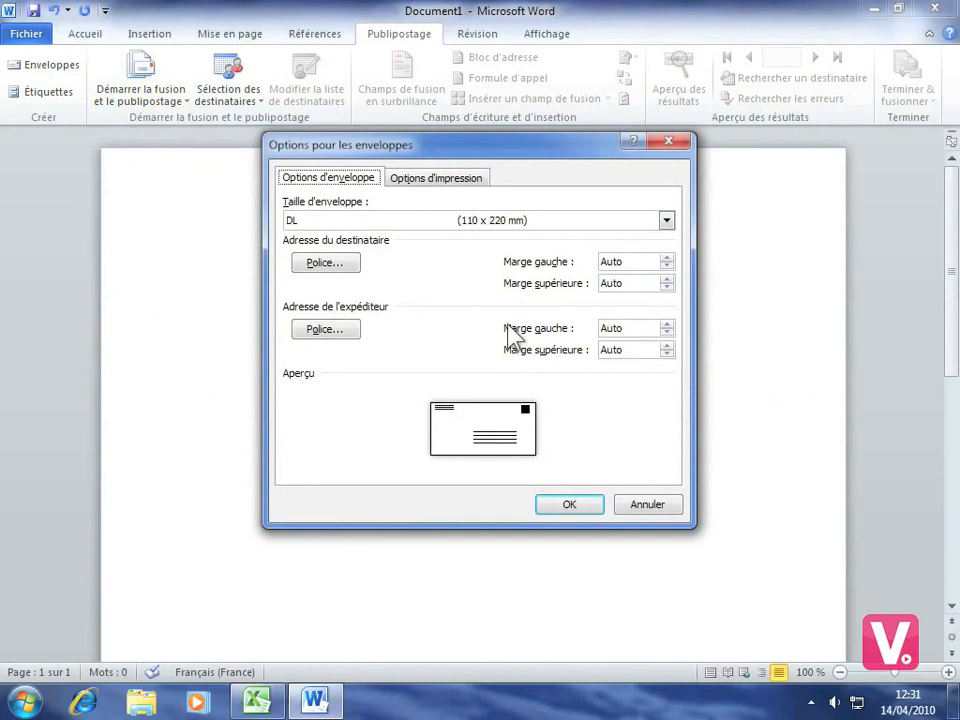
left_click(566, 506)
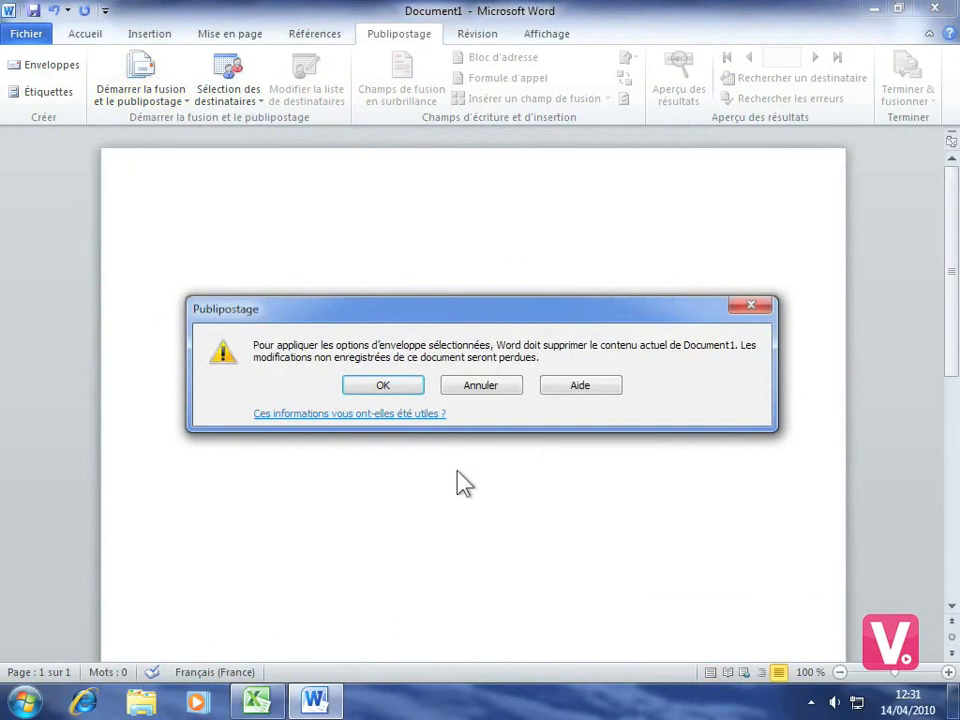
left_click(382, 388)
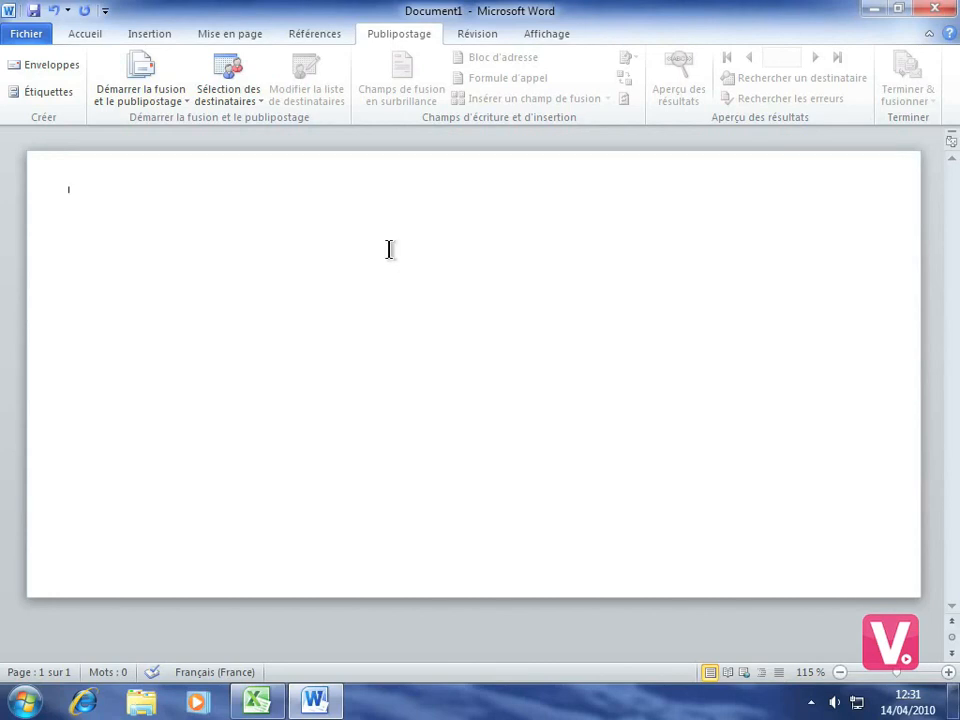
left_click(232, 97)
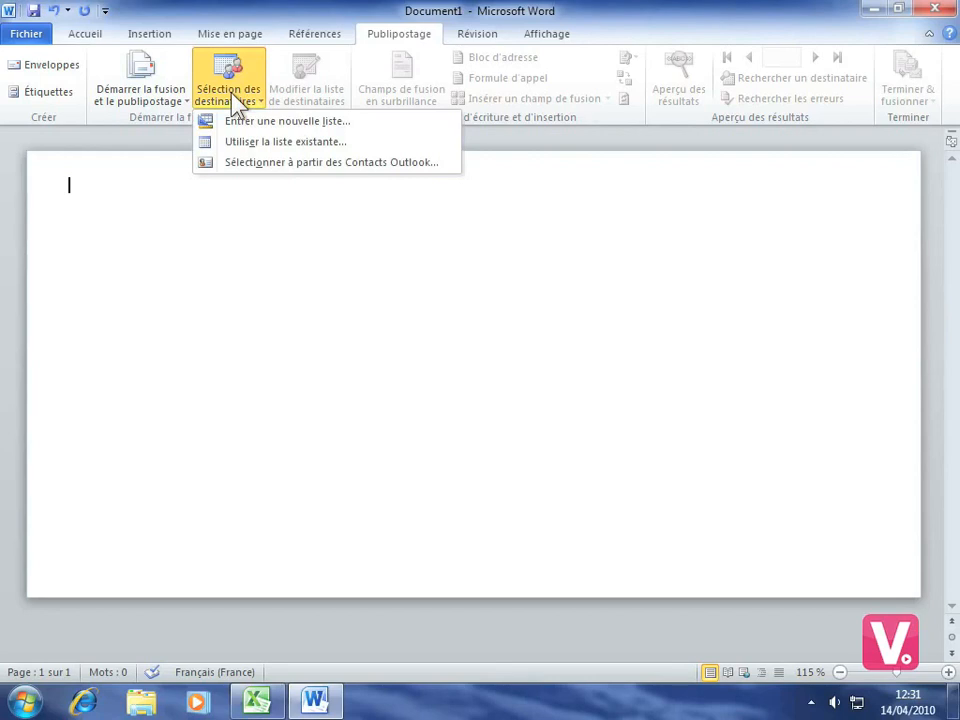
Use sheet Feuil1$ of the desktop's Personnel entreprise.xlsx as the merge recipient list
left_click(263, 142)
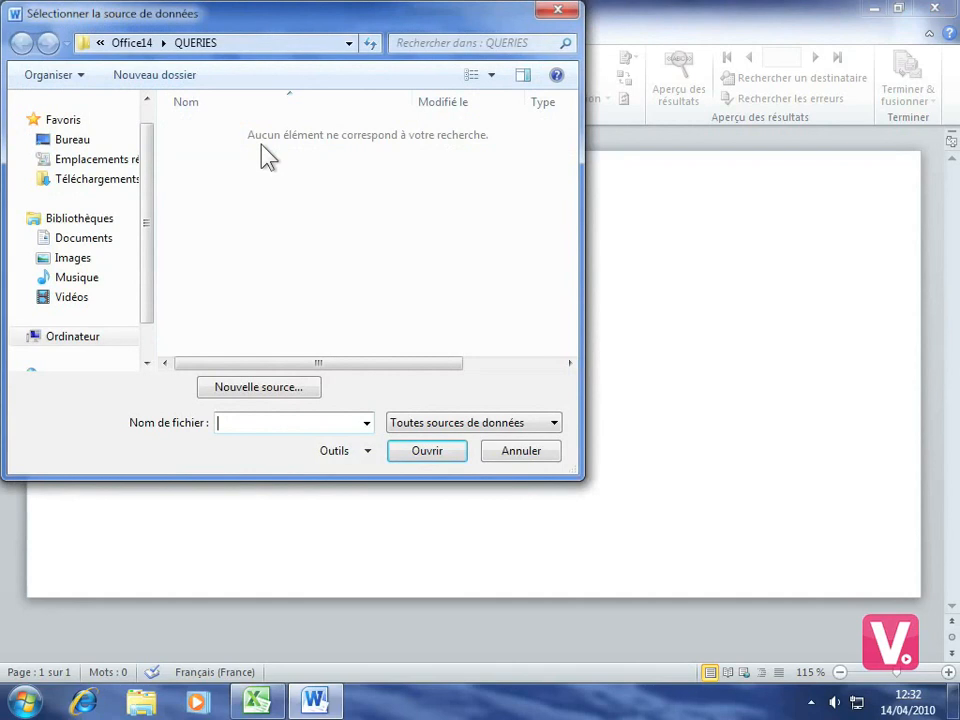
left_click(64, 145)
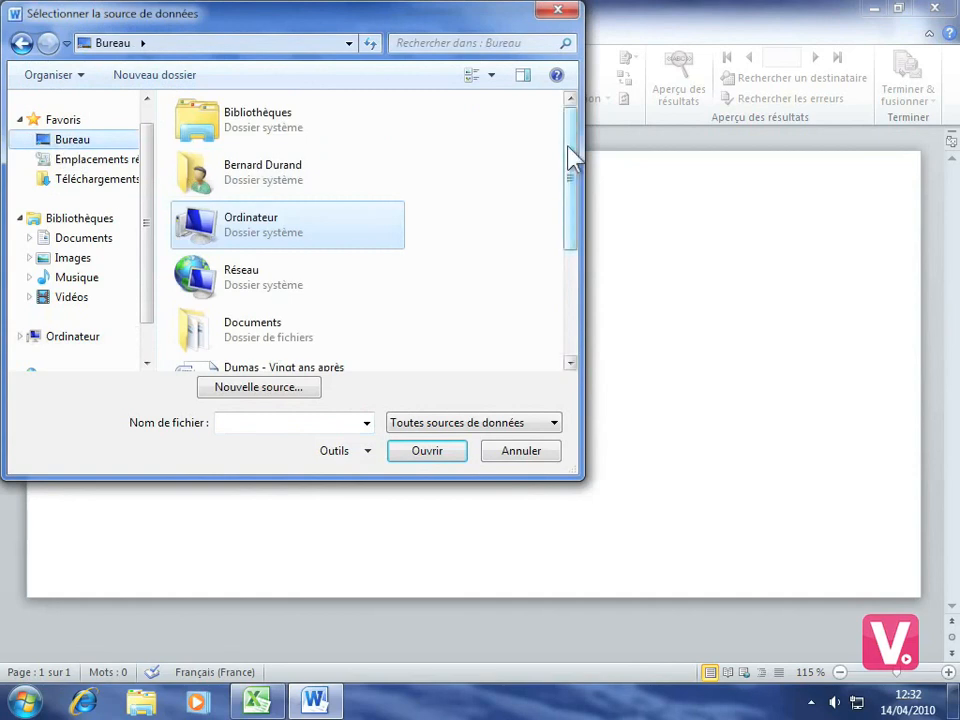
left_click_drag(569, 150, 564, 253)
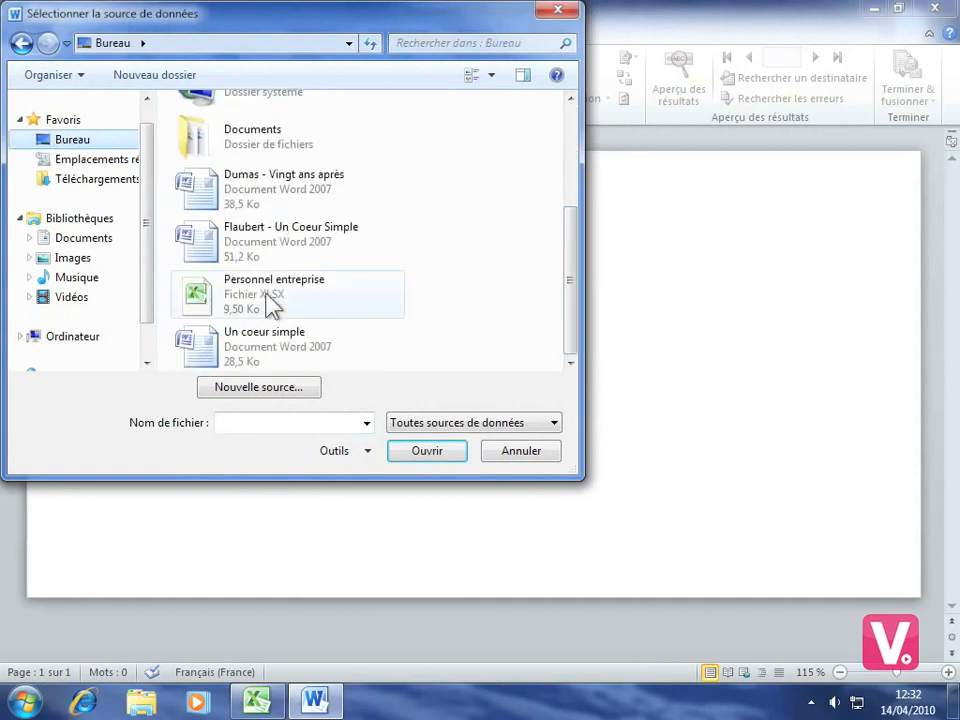
left_click(270, 305)
left_click(421, 455)
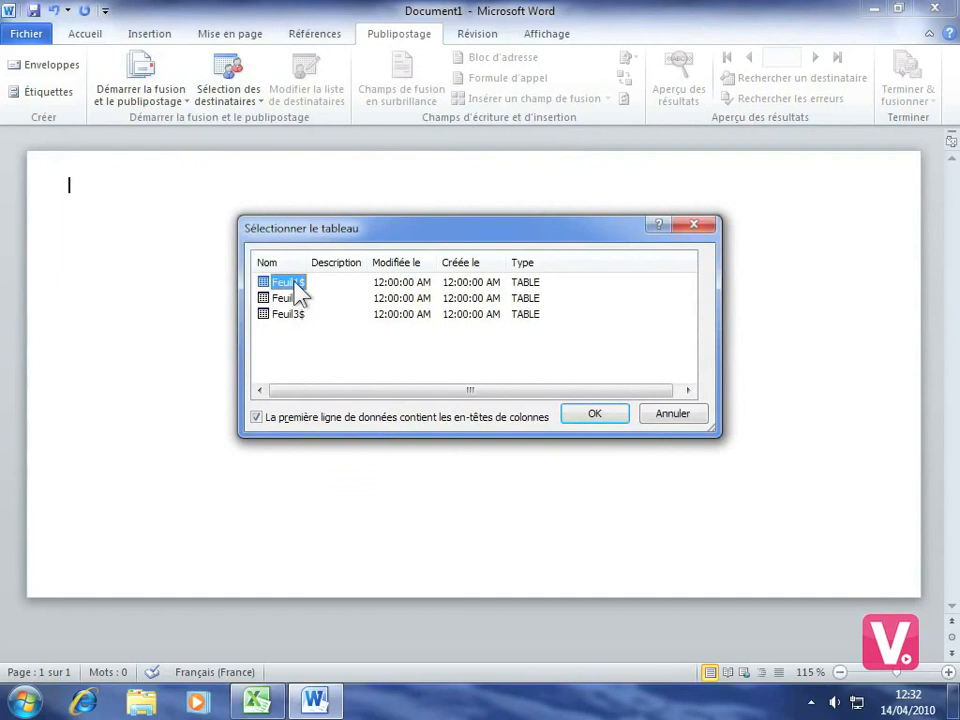
left_click(594, 415)
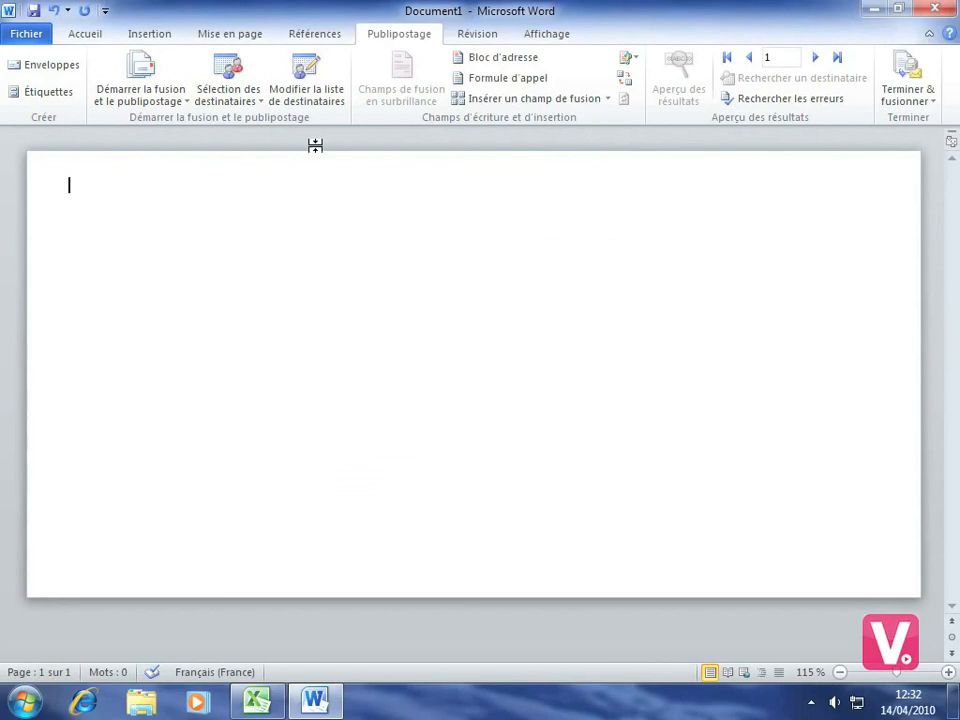
left_click(306, 90)
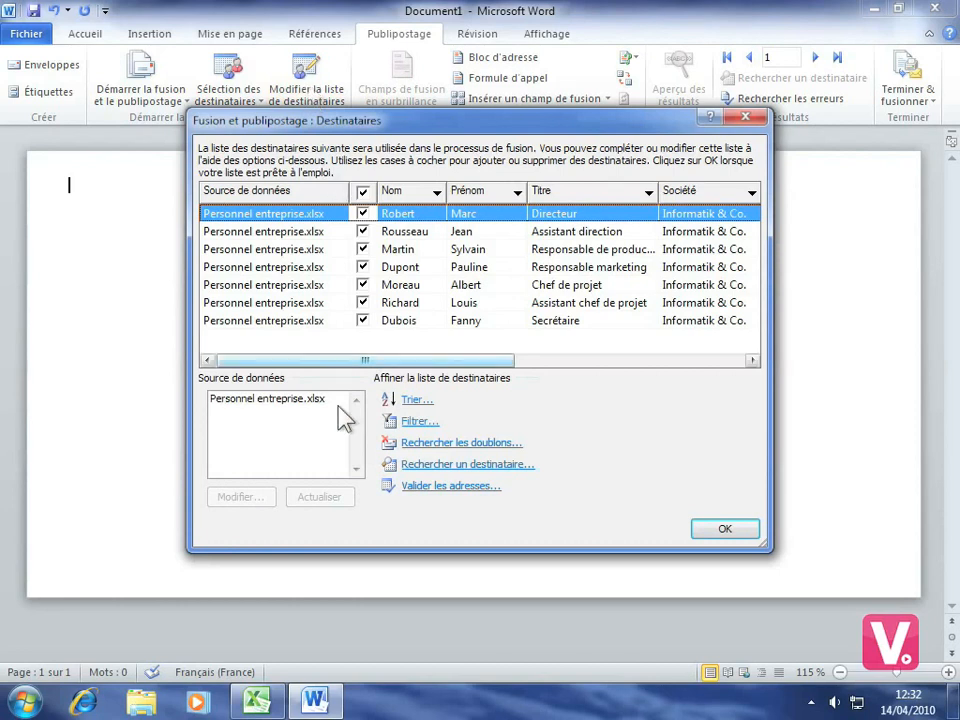
Try editing the Personnel entreprise.xlsx data source, dismiss the file-in-use error, and return to Excel
left_click(282, 404)
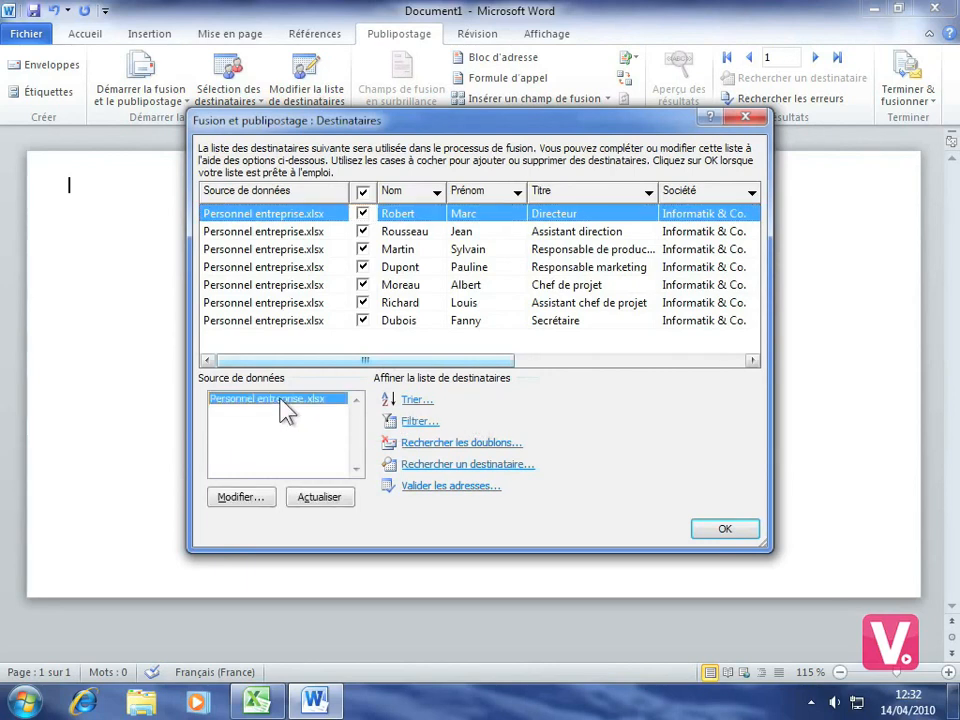
left_click(240, 499)
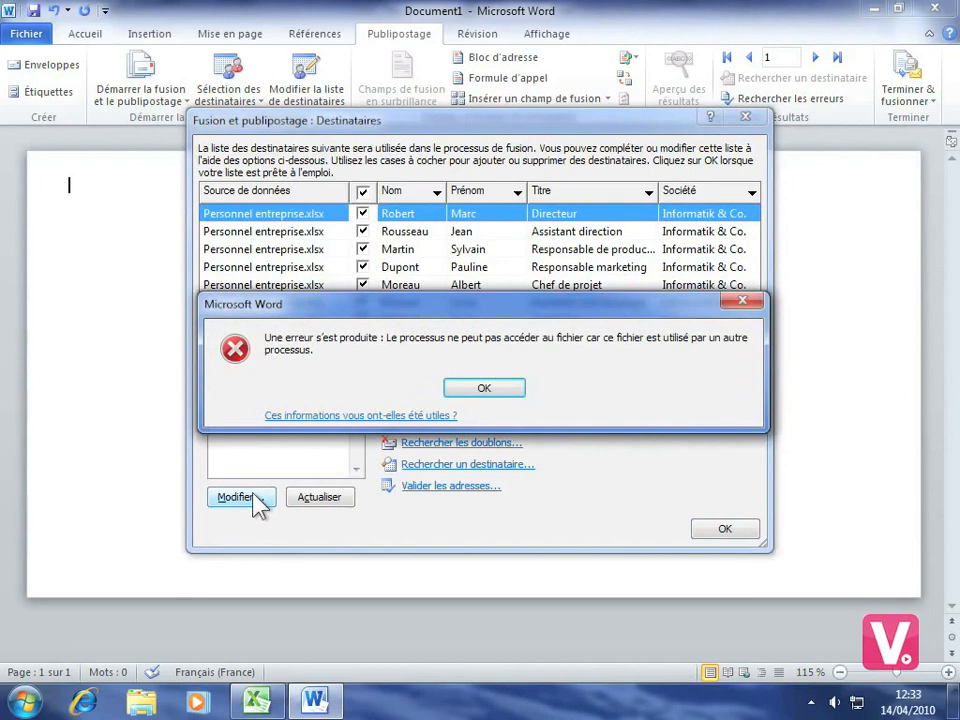
left_click(490, 391)
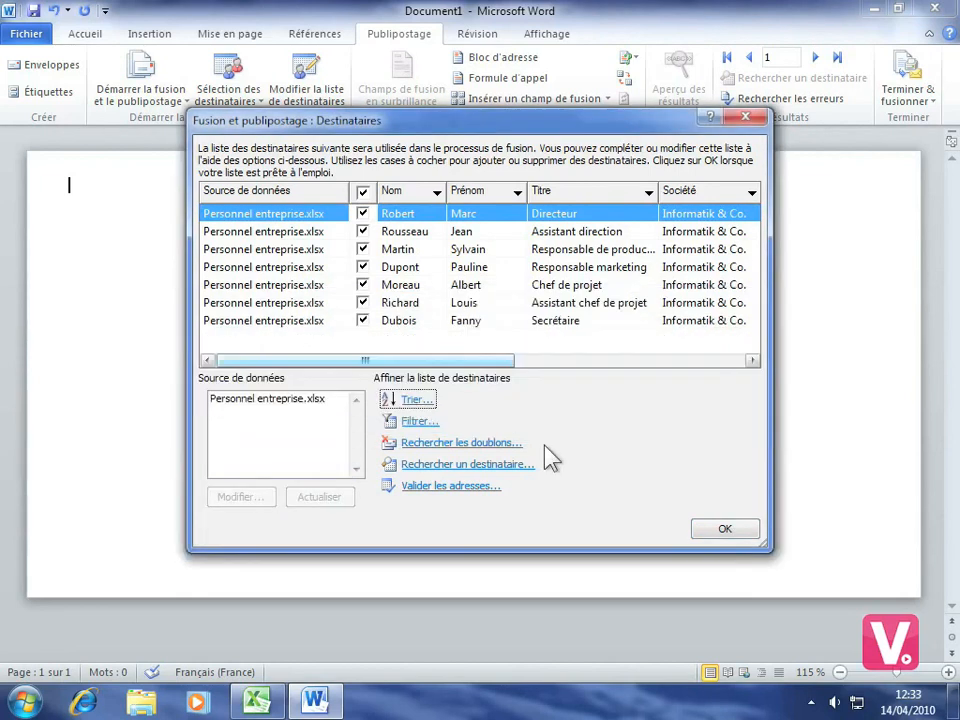
left_click(255, 700)
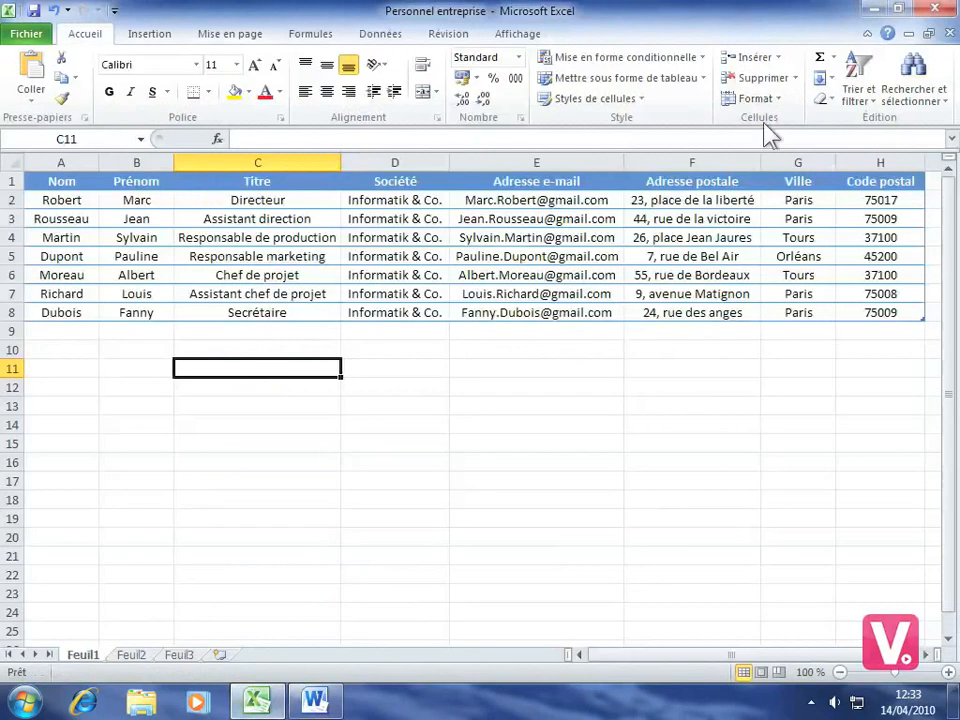
Close Excel without saving the Personnel entreprise workbook
left_click(938, 10)
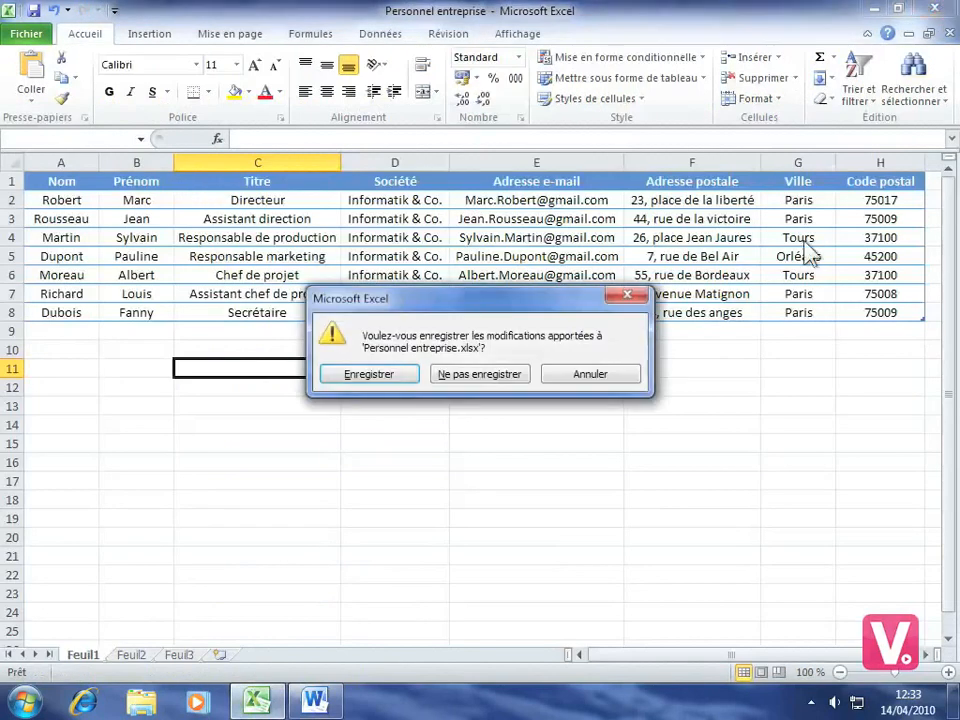
left_click(460, 380)
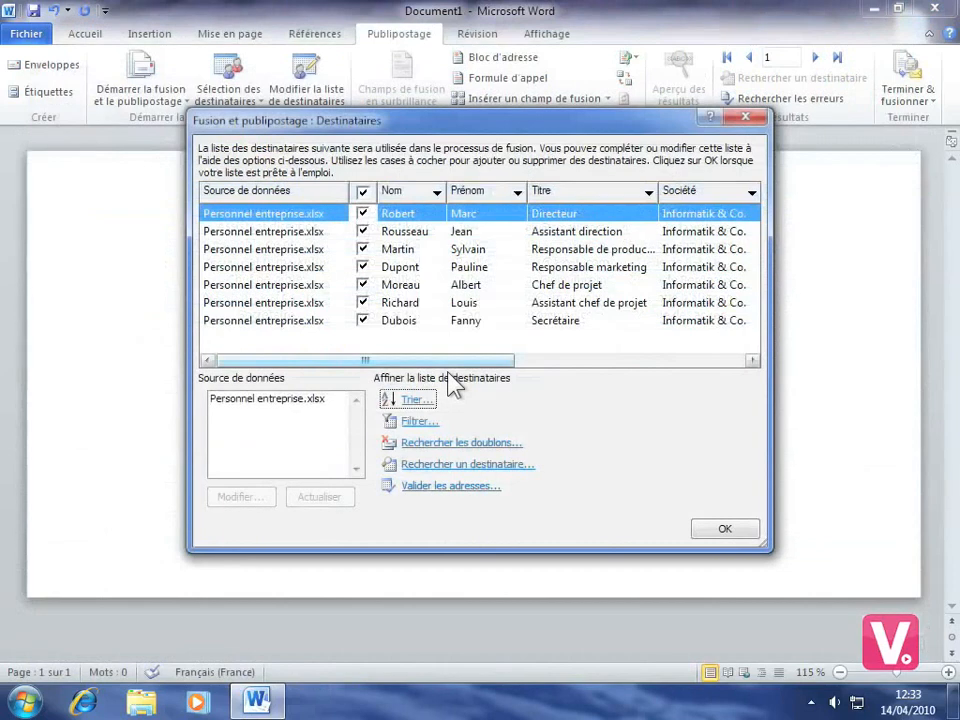
Add a new data-source entry with the recipient's surname, first name and e-mail address
left_click(260, 402)
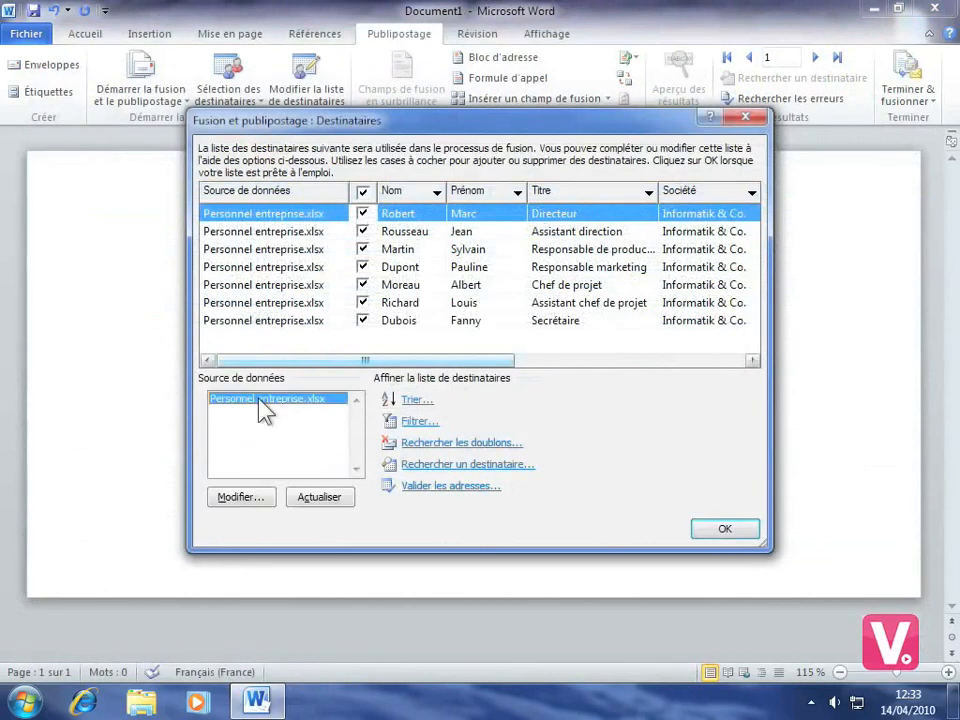
left_click(244, 499)
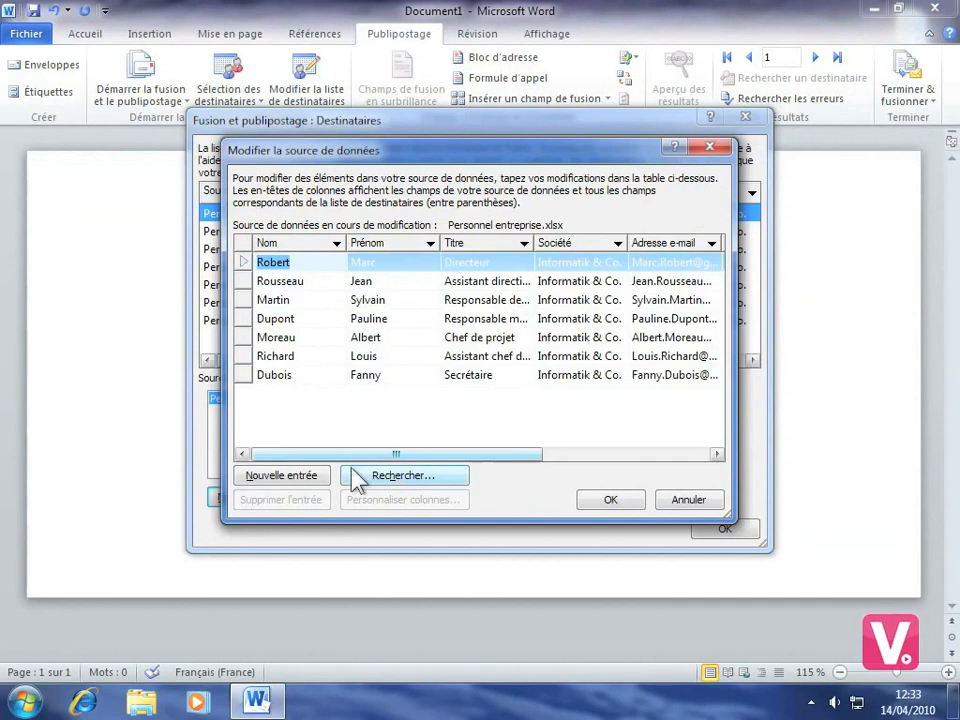
left_click(280, 477)
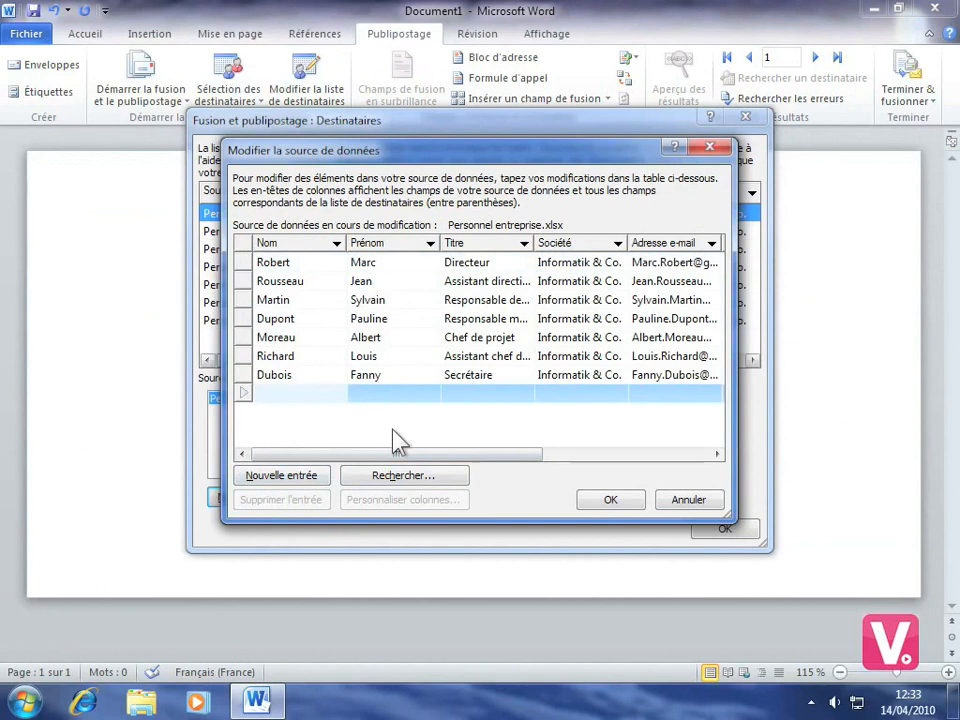
left_click(365, 395)
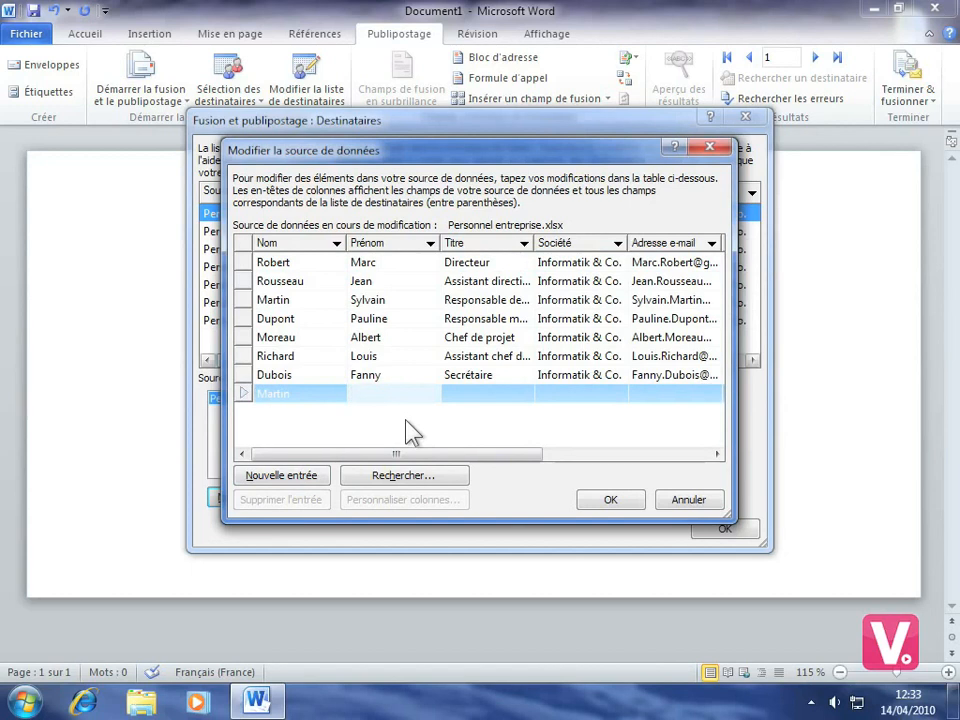
left_click(651, 394)
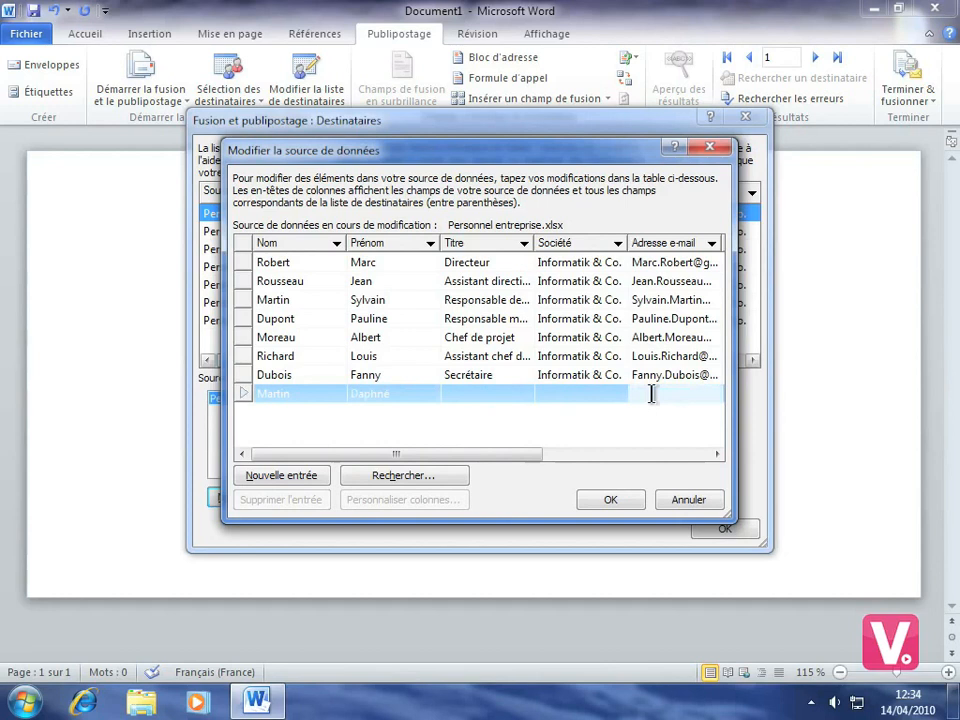
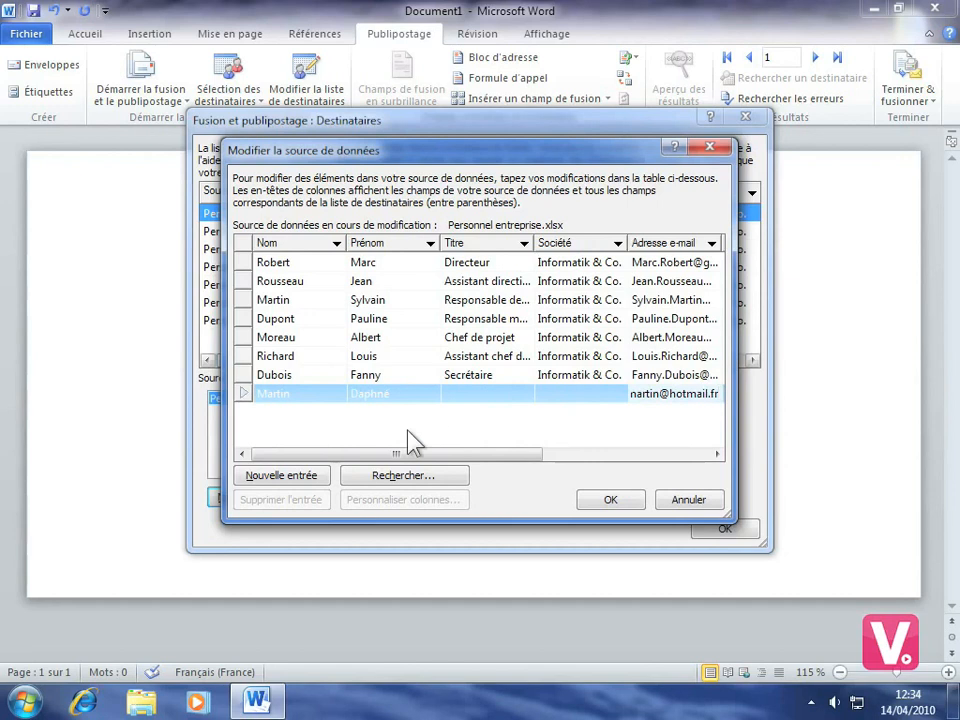
Confirm the new entry and save the change to Personnel entreprise.xlsx
left_click(392, 456)
left_click_drag(392, 458, 573, 465)
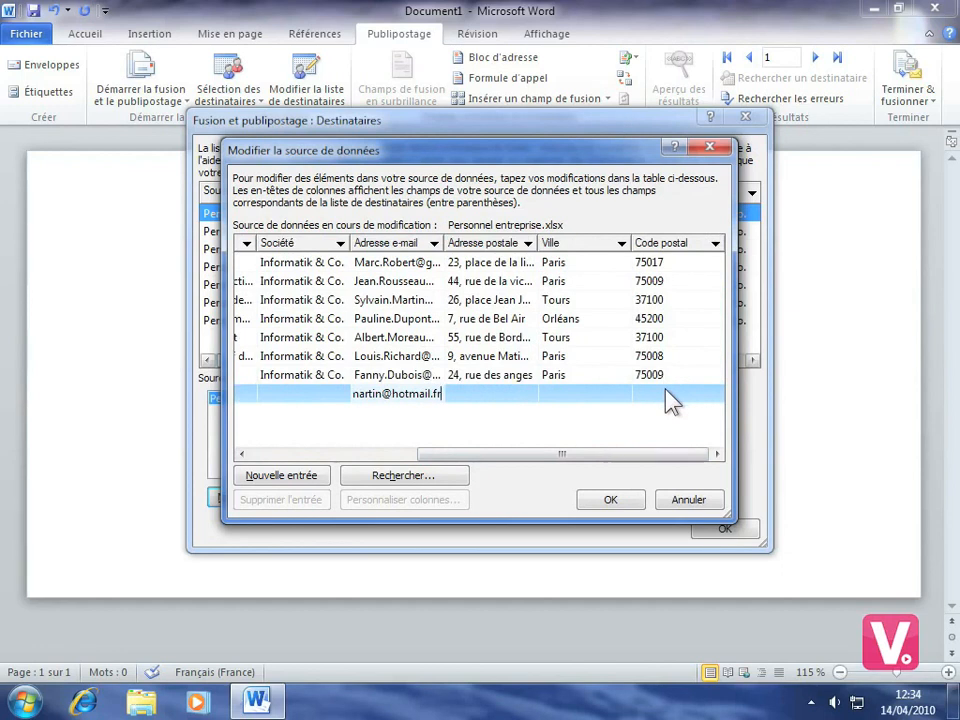
left_click(610, 500)
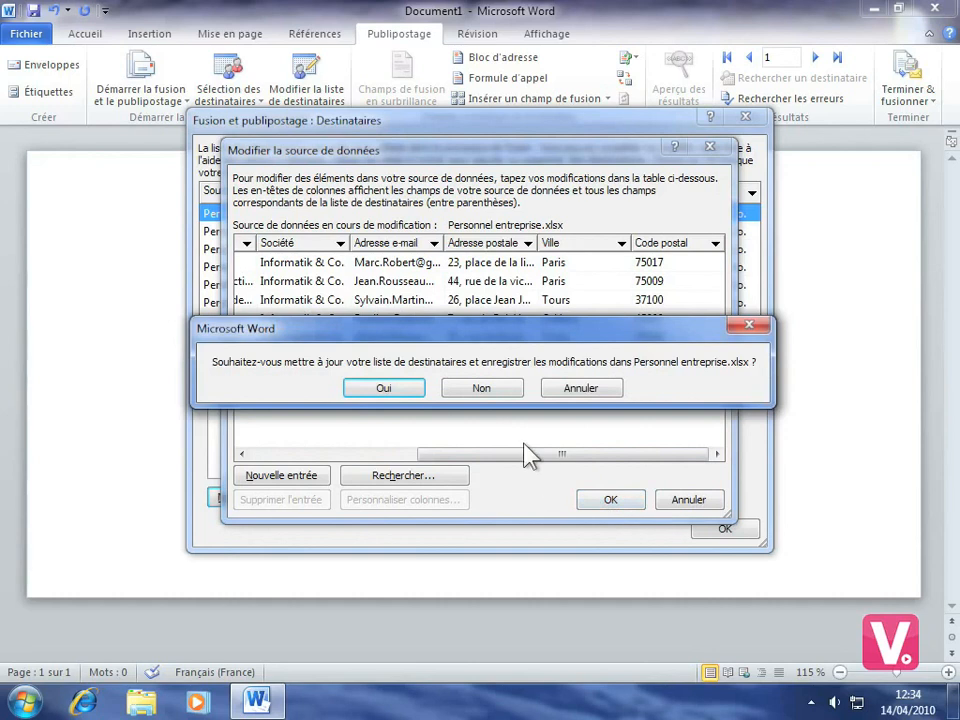
left_click(382, 390)
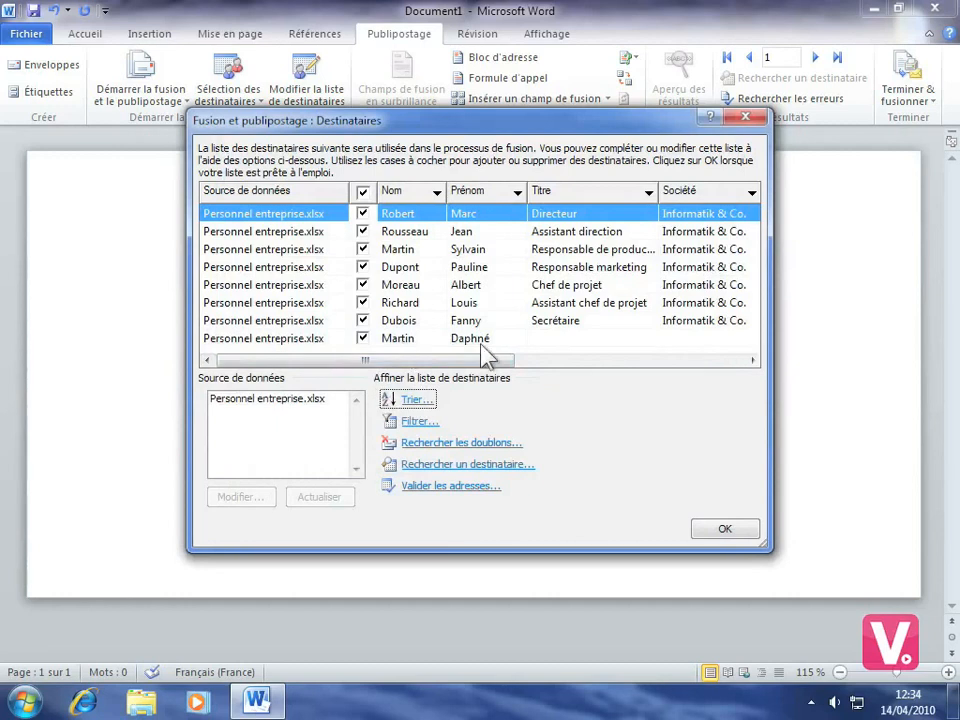
Uncheck the newly added eighth recipient and accept the recipient list
left_click(363, 339)
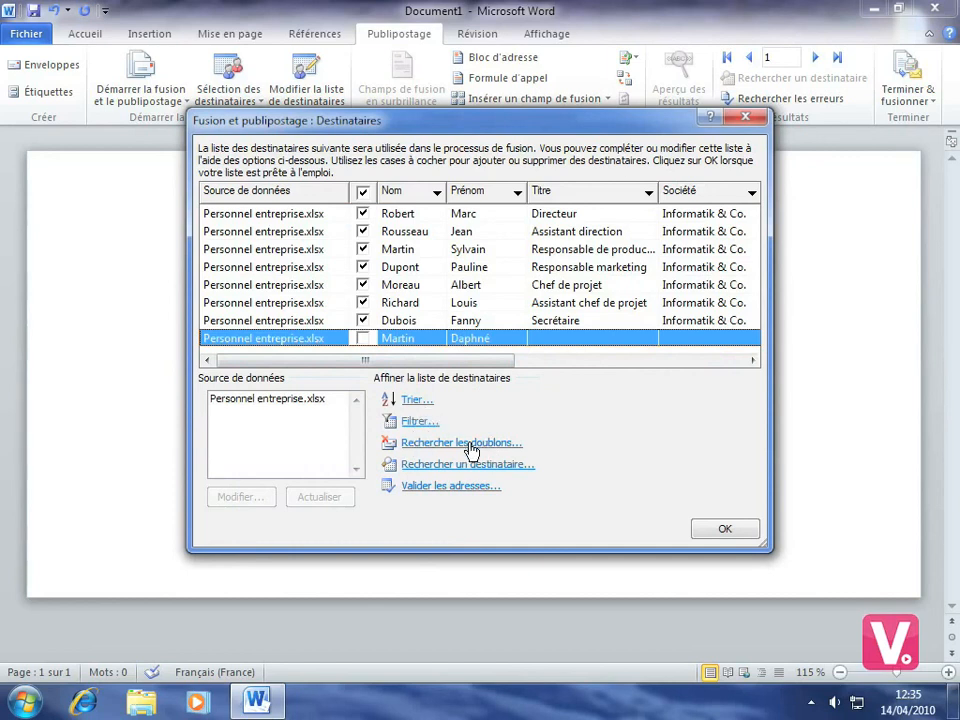
left_click(729, 530)
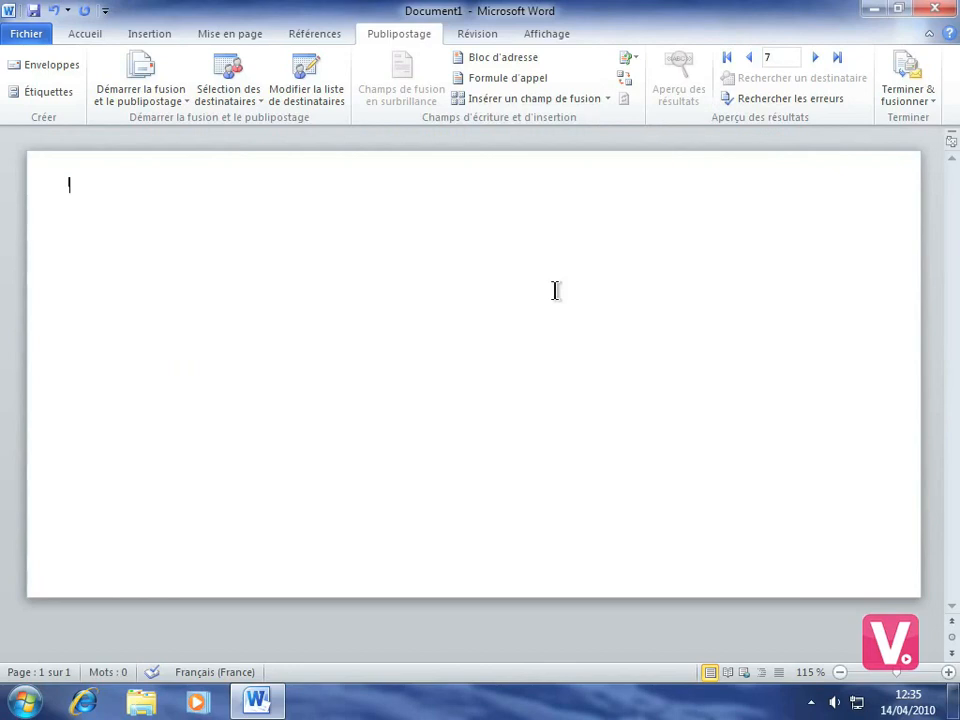
Insert a default-format address block on the envelope and preview it with recipient 7's address
left_click(508, 62)
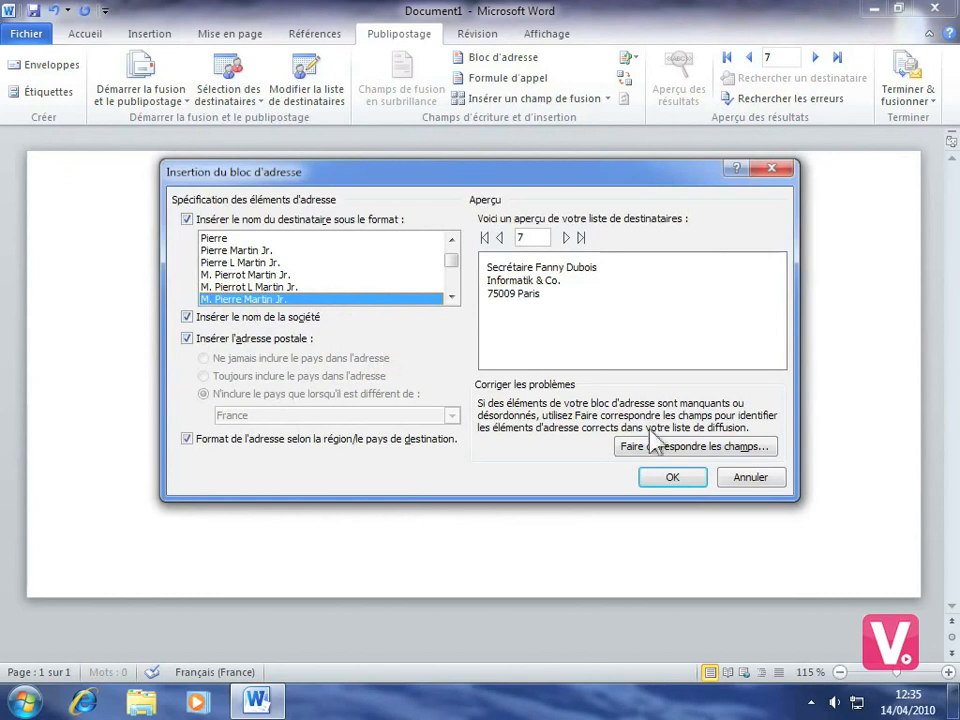
left_click(672, 478)
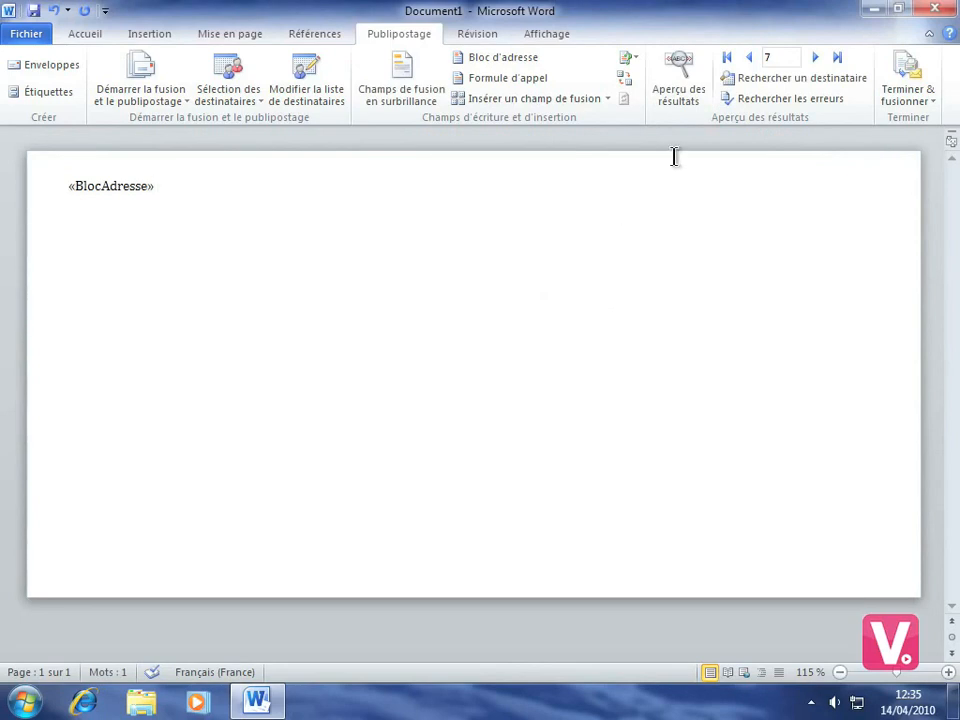
left_click(688, 100)
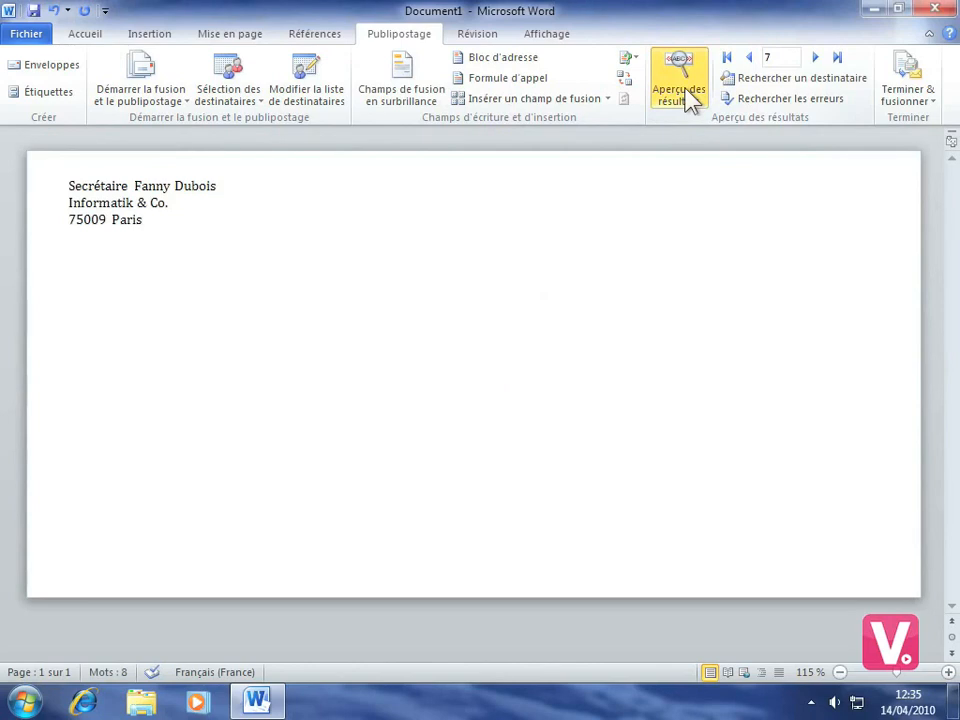
Preview records 6 and 5, then turn off the preview to show the «BlocAdresse» field
left_click(750, 63)
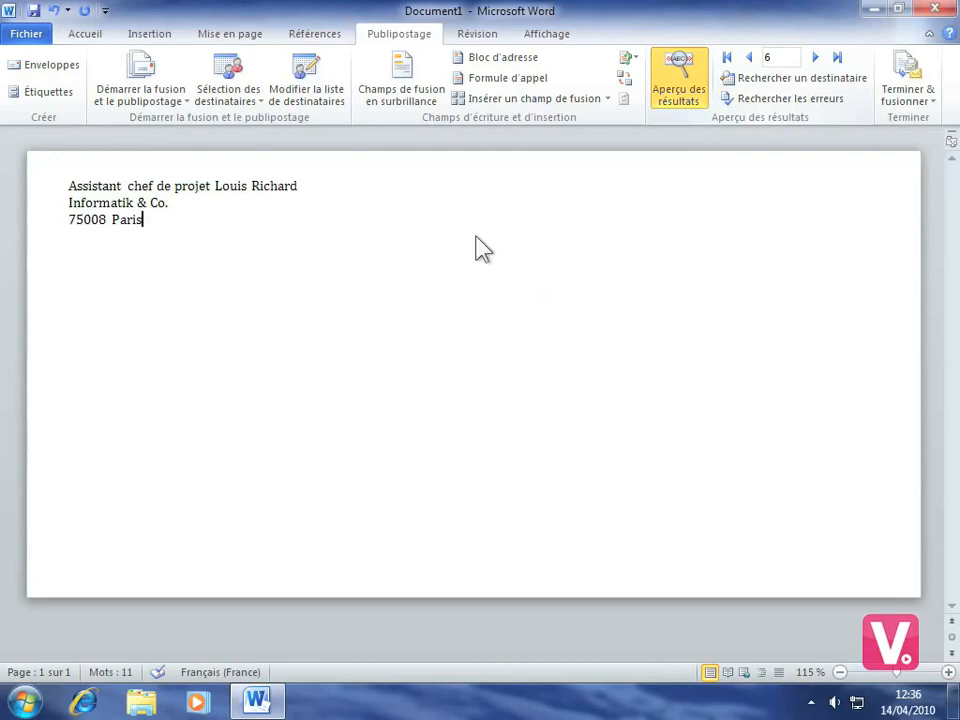
left_click(751, 62)
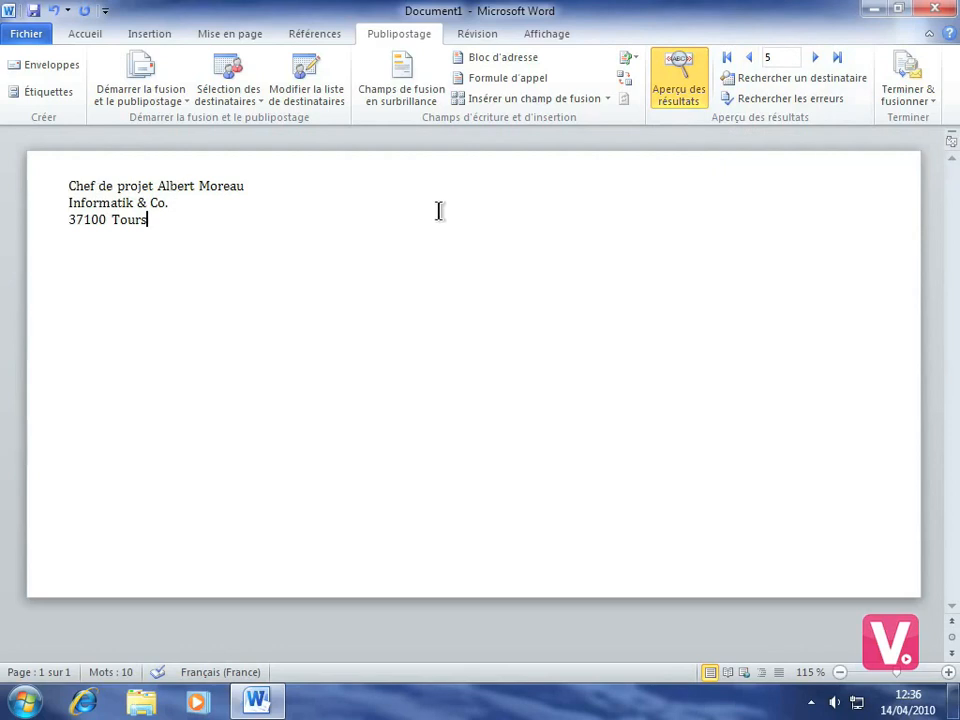
left_click(679, 86)
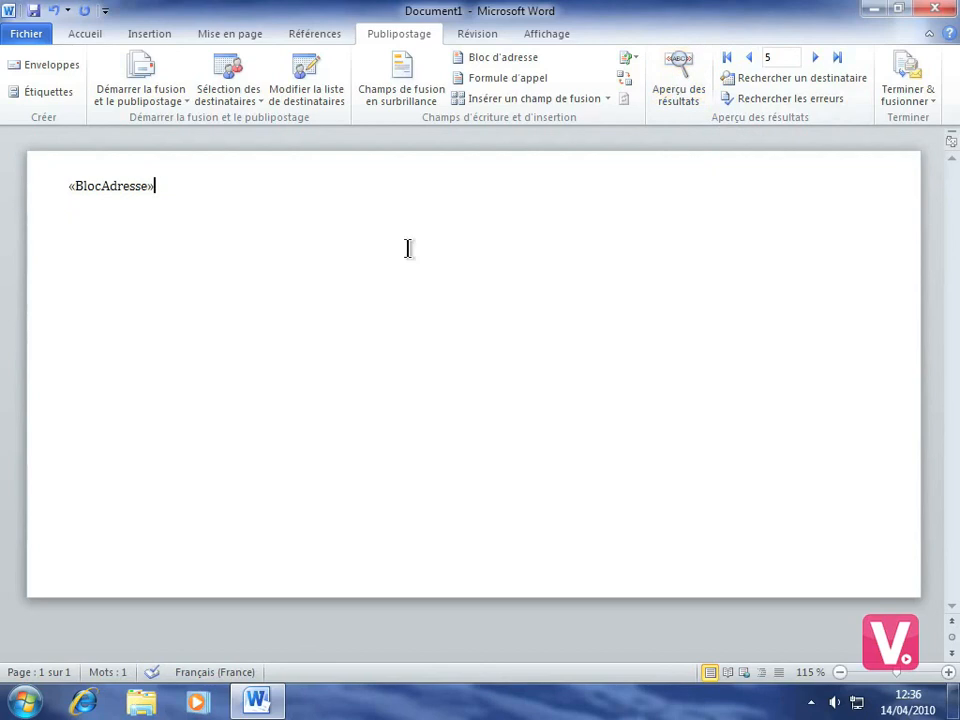
left_click(910, 100)
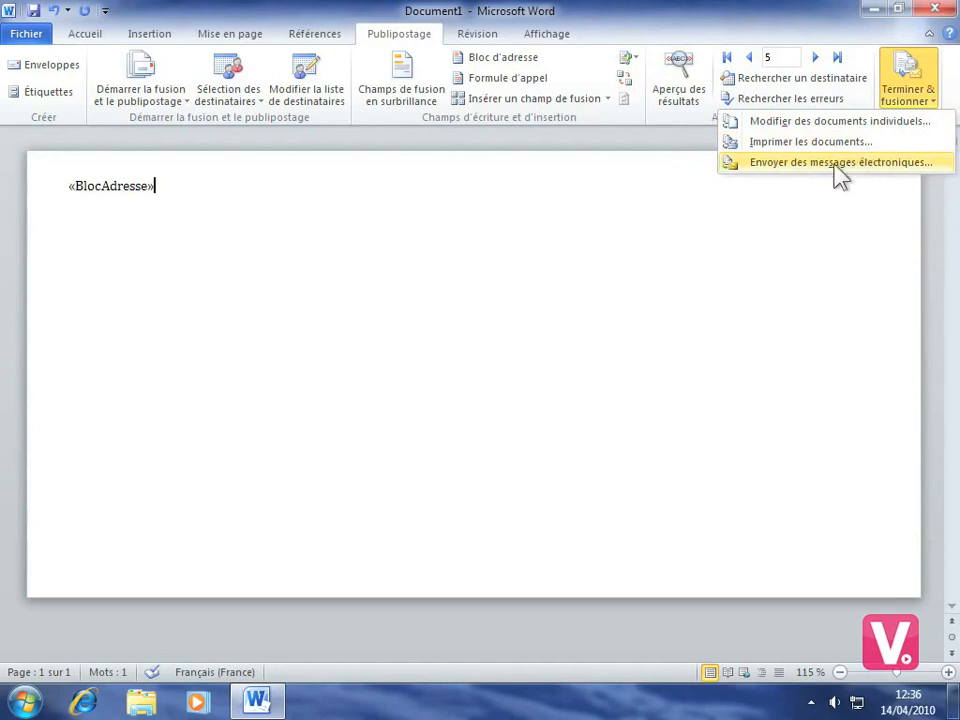
Merge all records as individual documents into the new Enveloppes1 document
left_click(790, 121)
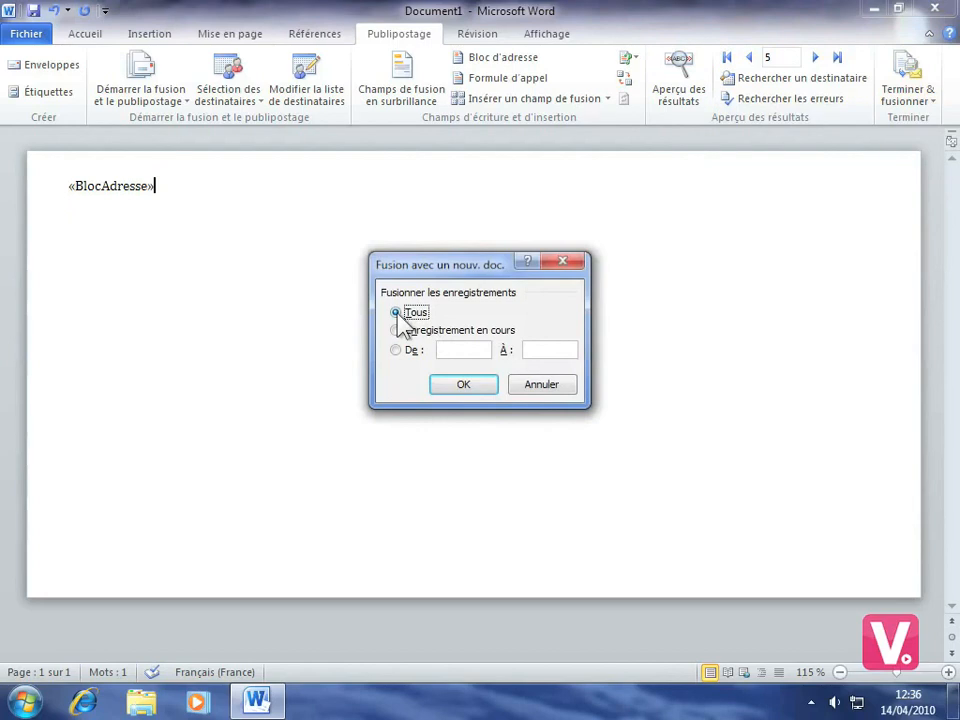
left_click(464, 385)
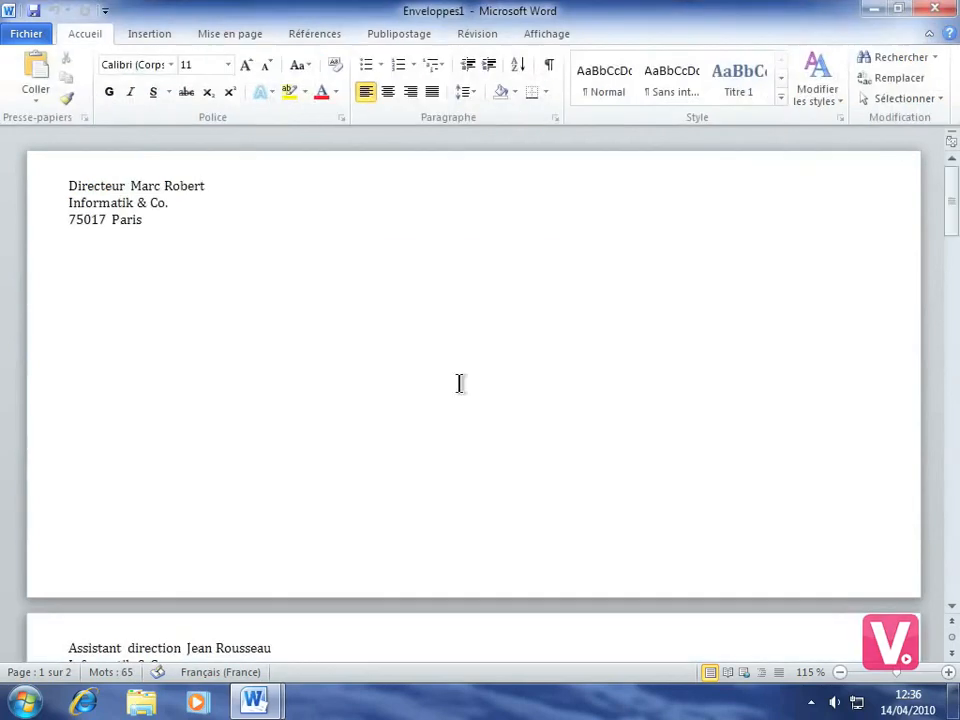